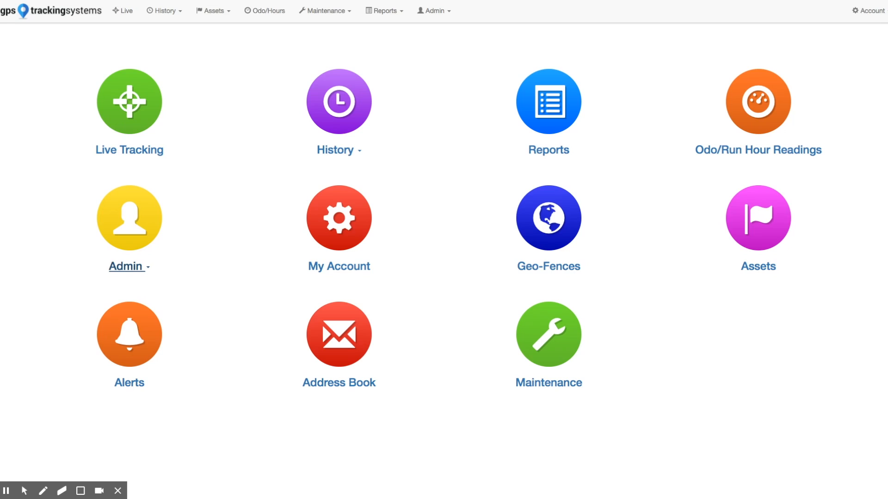
# Open the Users administration page and start creating a new user
pyautogui.click(136, 269)
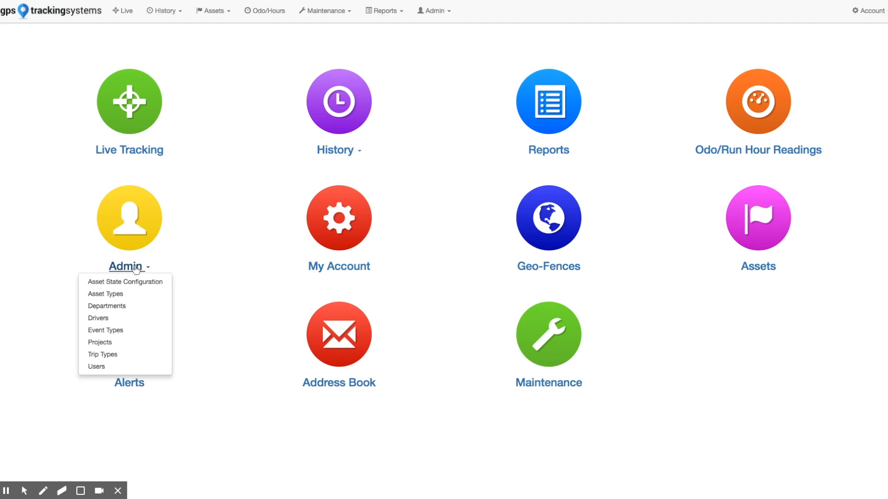
pyautogui.click(136, 270)
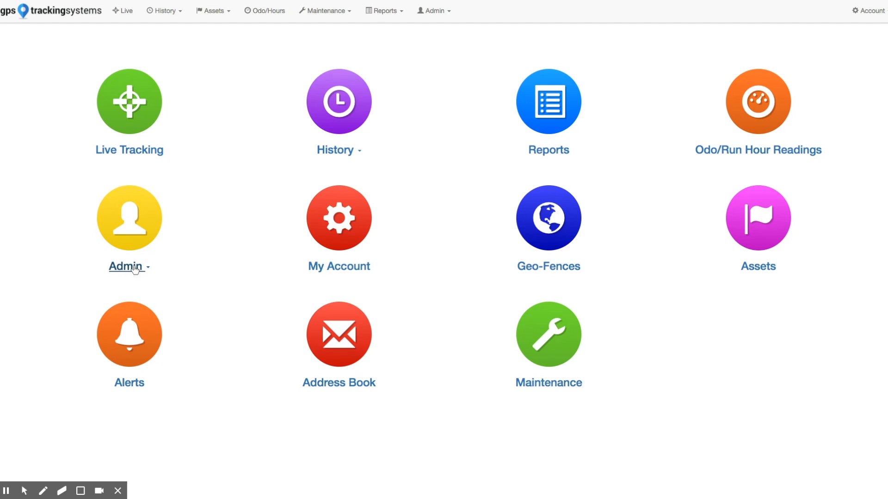
pyautogui.click(435, 11)
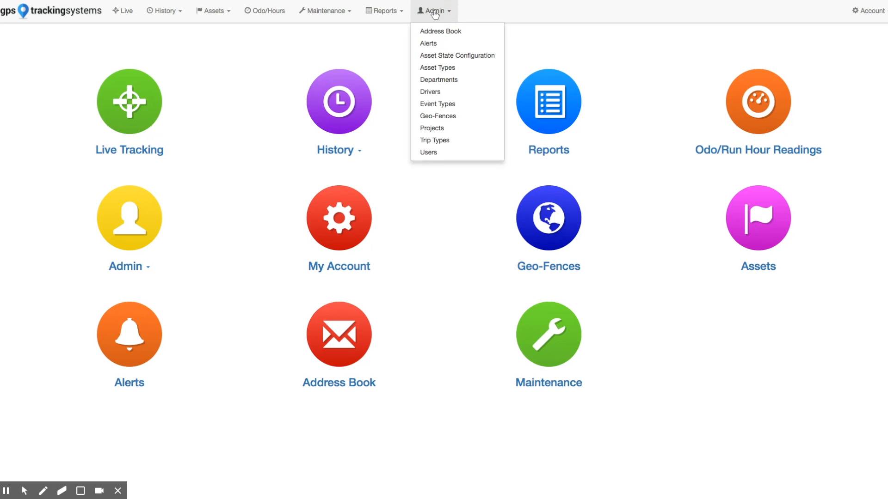
pyautogui.click(434, 156)
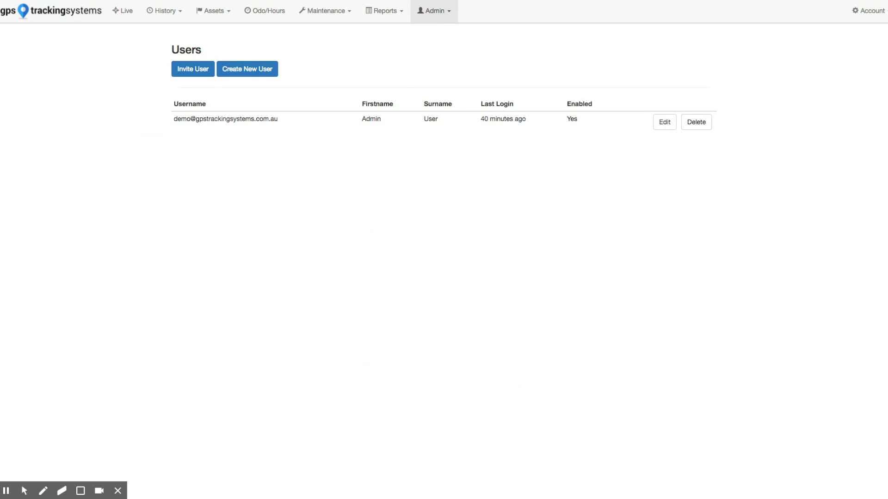
pyautogui.click(243, 70)
# Enter the new user's e-mail address as the user name, and fill in the first name and surname
pyautogui.click(398, 81)
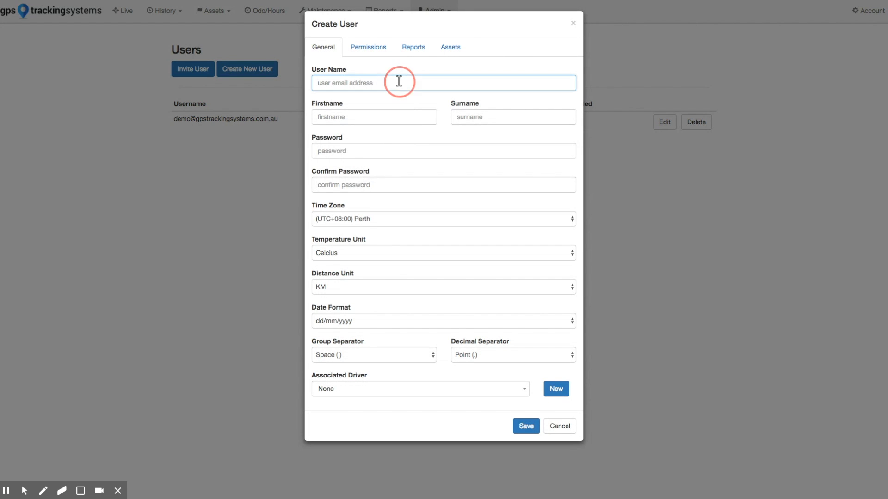
pyautogui.press('Tab')
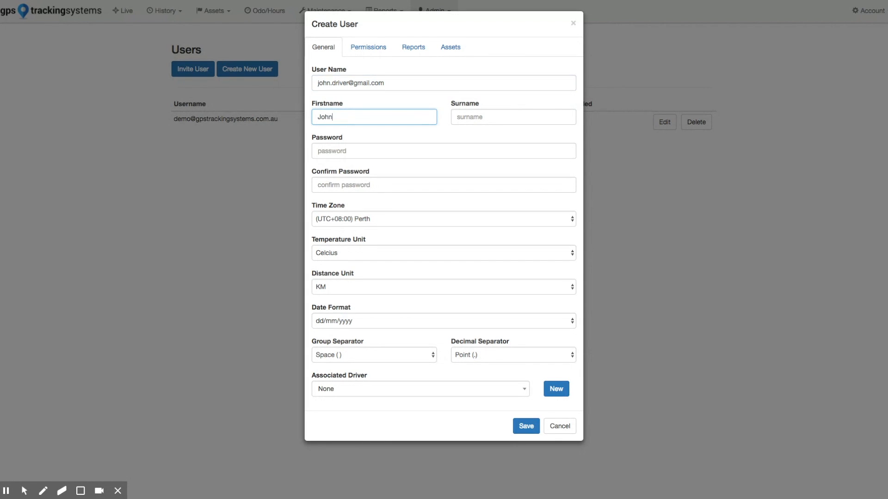
pyautogui.press('Tab')
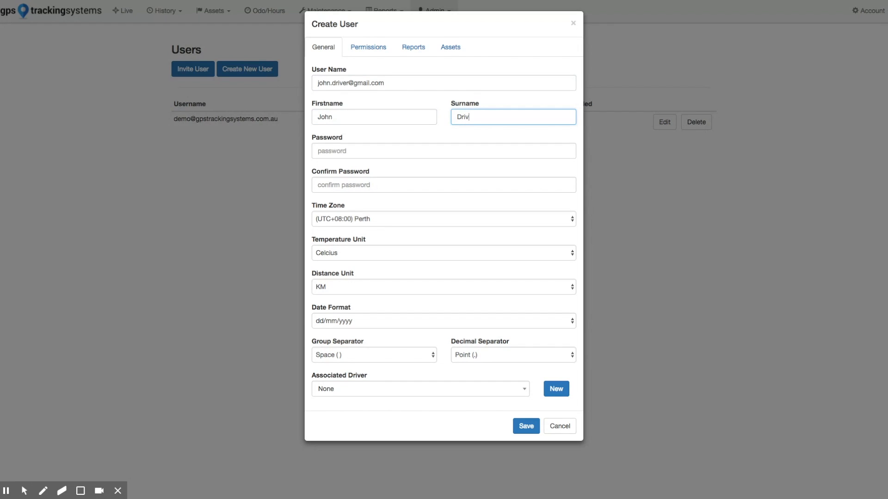
# Enter and confirm the new user's password, and set the associated driver to the existing driver with the same name
pyautogui.press('Tab')
pyautogui.write('password')
pyautogui.press('Tab')
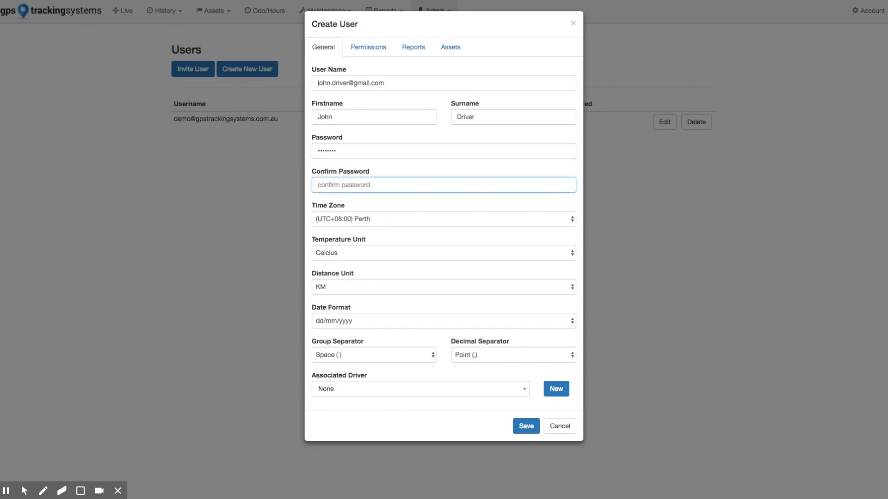
pyautogui.write('p')
pyautogui.click(423, 390)
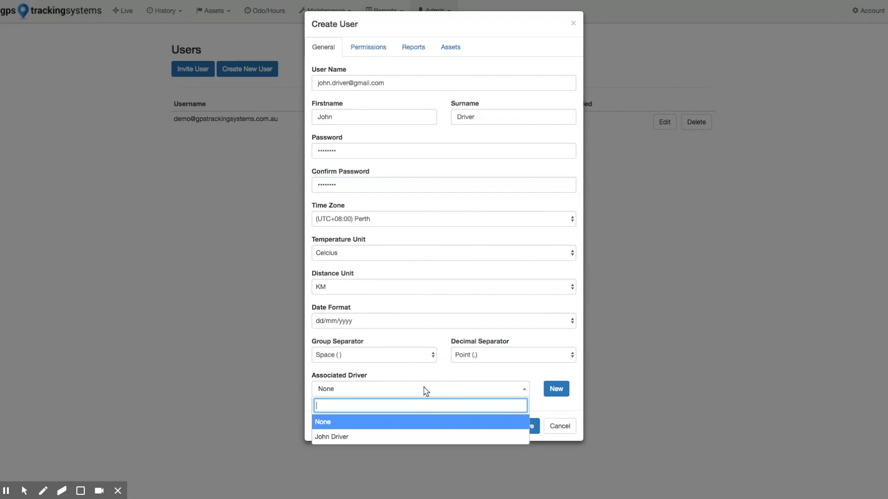
pyautogui.click(343, 437)
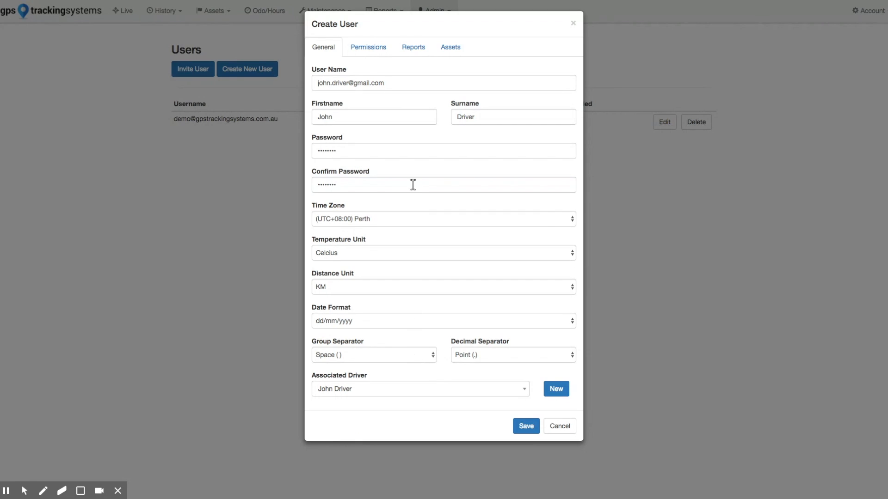
# Limit the user's Admin Manager permissions to History Edit, Trip Driver Manage, Odo Hours Manage and Scheduled Report Setup
pyautogui.click(380, 47)
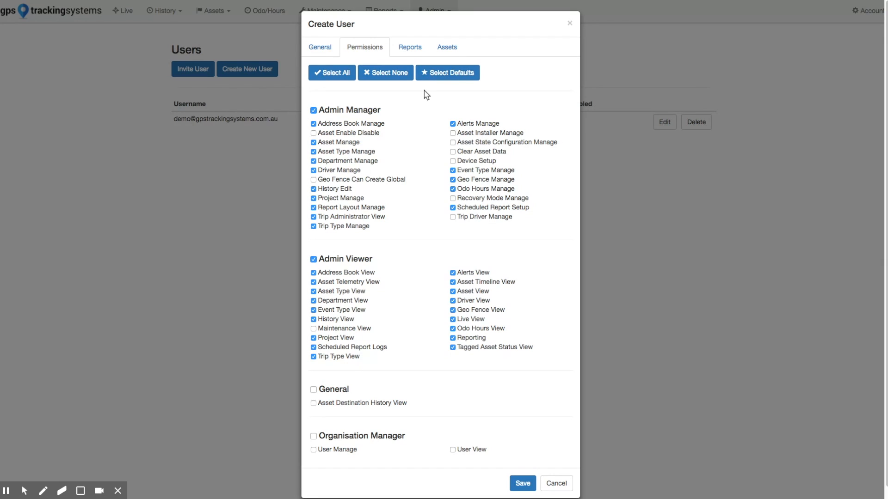
pyautogui.click(313, 109)
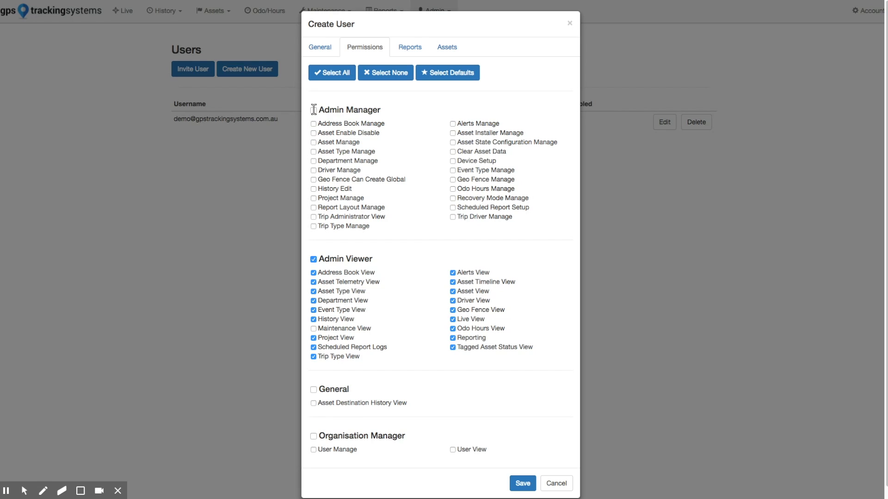
pyautogui.click(314, 188)
pyautogui.click(453, 217)
pyautogui.click(453, 189)
pyautogui.click(453, 207)
# Limit Admin Viewer permissions to Asset Telemetry, History, Project, Scheduled Report Logs, Trip Type, Asset Timeline, Geo Fence, Live, Odo Hours and Reporting
pyautogui.click(313, 259)
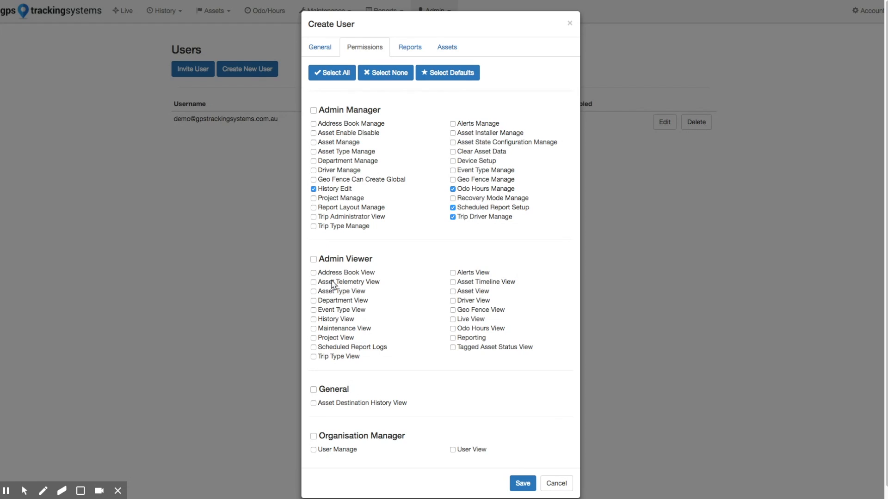
pyautogui.click(313, 282)
pyautogui.click(313, 319)
pyautogui.click(314, 338)
pyautogui.click(313, 347)
pyautogui.click(314, 356)
pyautogui.click(453, 283)
pyautogui.click(453, 310)
pyautogui.click(453, 319)
pyautogui.click(453, 329)
pyautogui.click(453, 338)
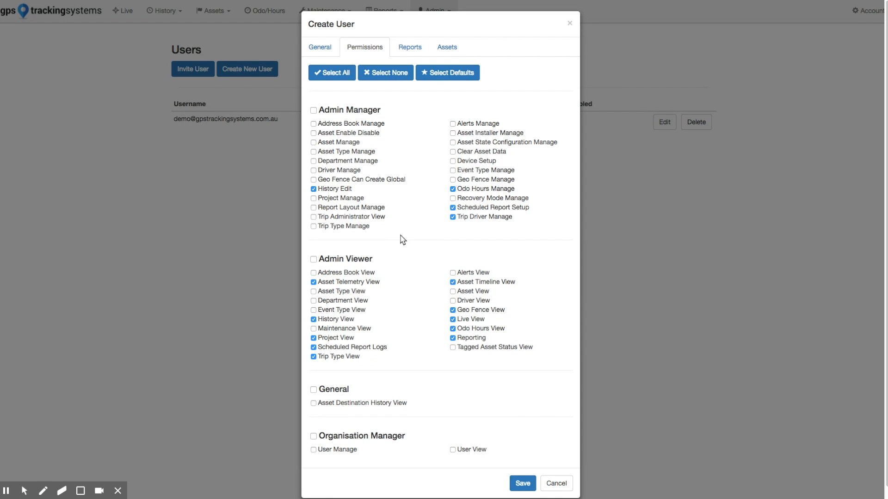
# Disable the user's Admin Reports and limit Data Exports to Basic Device Data Export and Device Data Telemetry Export
pyautogui.click(412, 51)
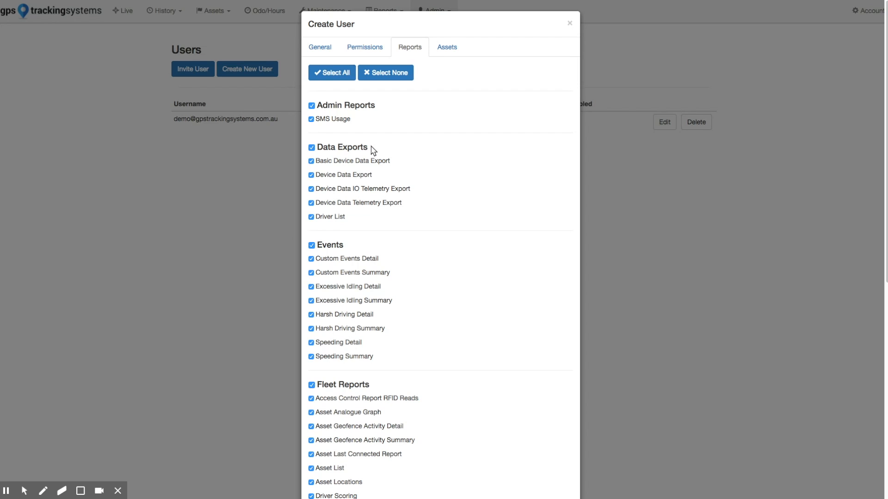
pyautogui.click(311, 105)
pyautogui.scroll(-2, 424, 129)
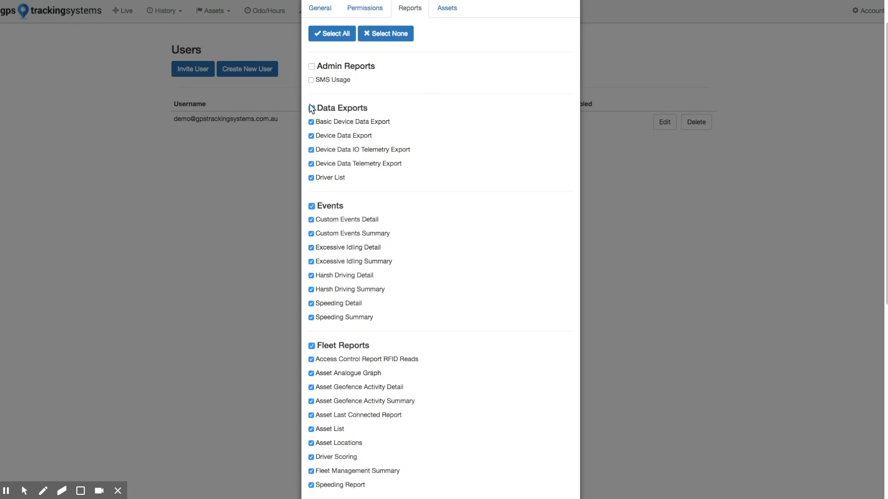
pyautogui.click(311, 107)
pyautogui.click(311, 122)
pyautogui.click(311, 164)
# Disable the Excessive Idling Detail and Excessive Idling Summary event reports and all Fleet Reports for the user
pyautogui.scroll(-2, 436, 167)
pyautogui.scroll(-3, 435, 155)
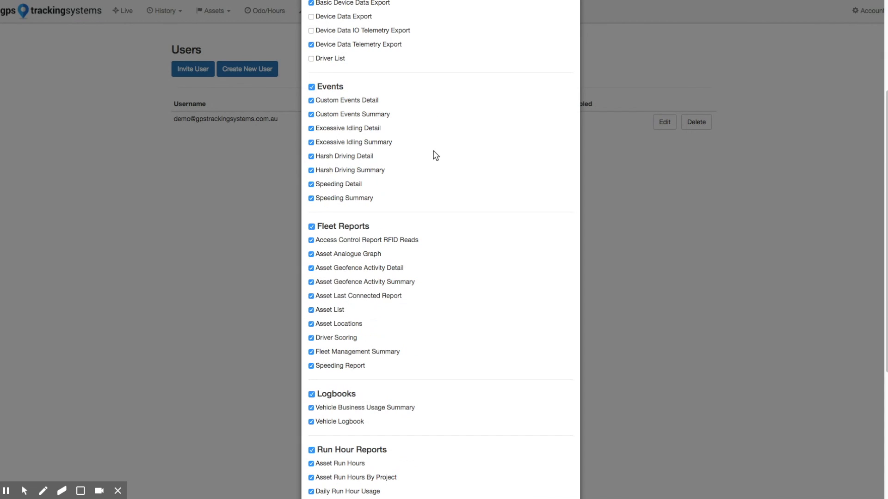
pyautogui.click(311, 128)
pyautogui.click(311, 142)
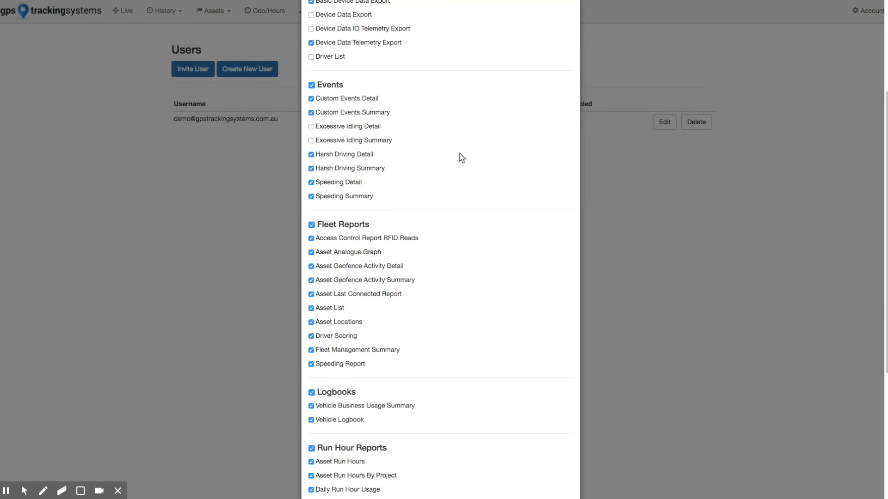
pyautogui.scroll(-1, 466, 156)
pyautogui.scroll(-3, 463, 151)
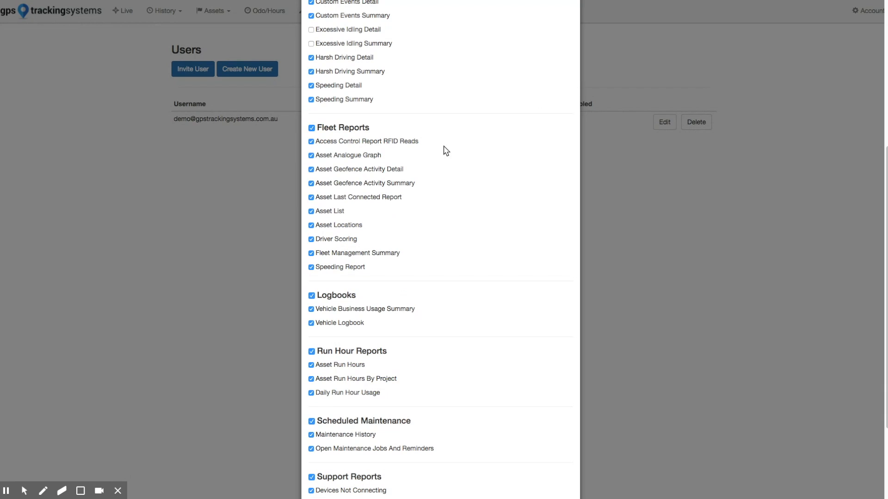
pyautogui.click(312, 128)
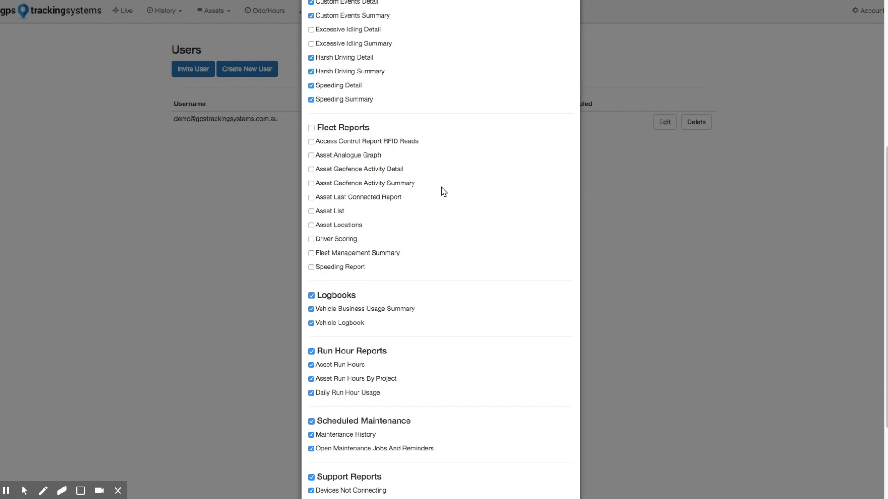
# Keep only Daily Run Hour Usage among the Run Hour Reports, and disable all Scheduled Maintenance and Support Reports
pyautogui.scroll(-6, 441, 190)
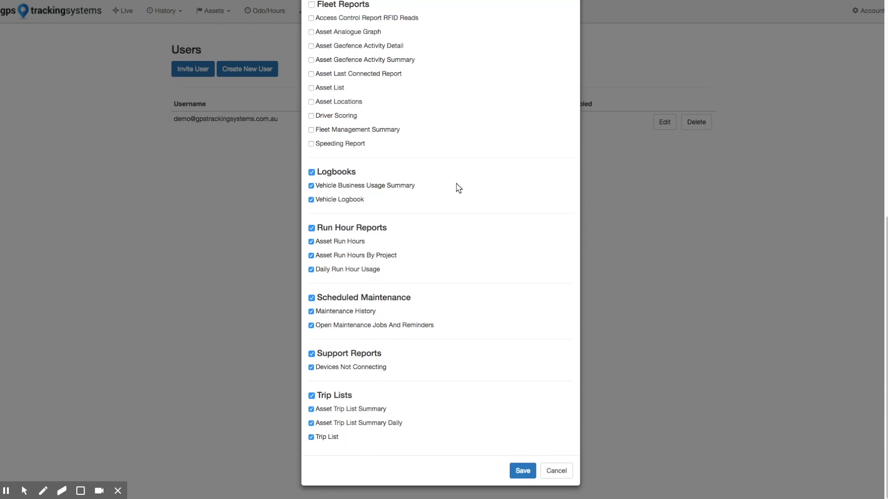
pyautogui.click(311, 228)
pyautogui.click(311, 270)
pyautogui.click(310, 298)
pyautogui.click(311, 354)
# Link the user only to the Big Truck asset instead of all assets, and save the user without adding the login to LastPass
pyautogui.scroll(10, 468, 238)
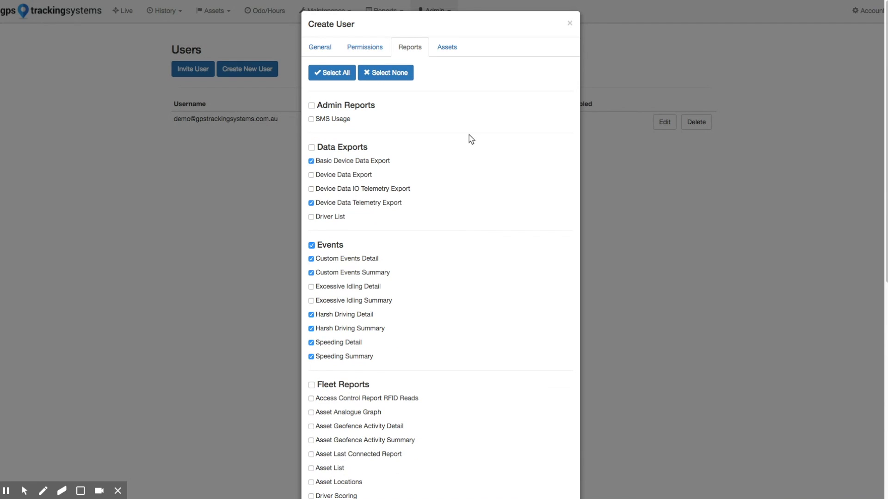
pyautogui.click(448, 48)
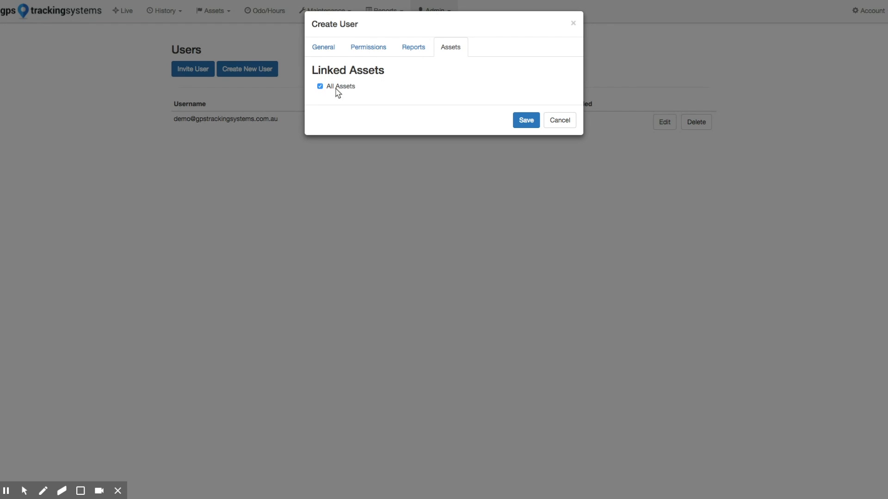
pyautogui.click(319, 86)
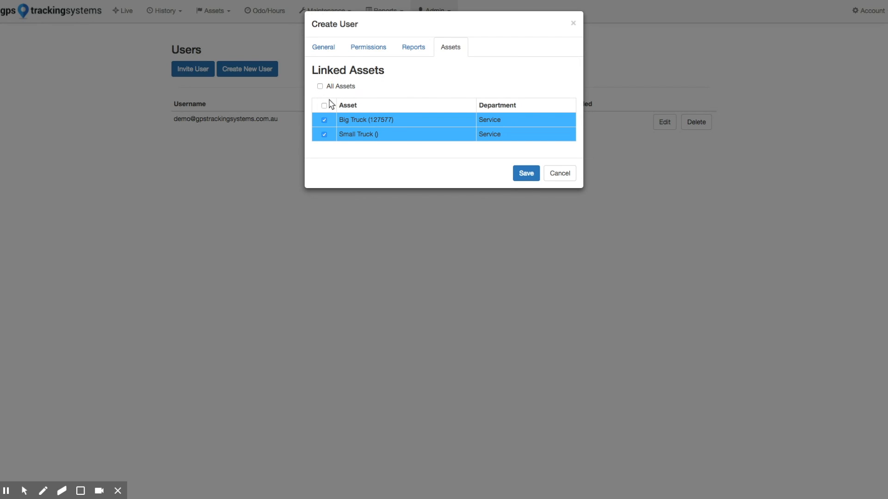
pyautogui.click(324, 106)
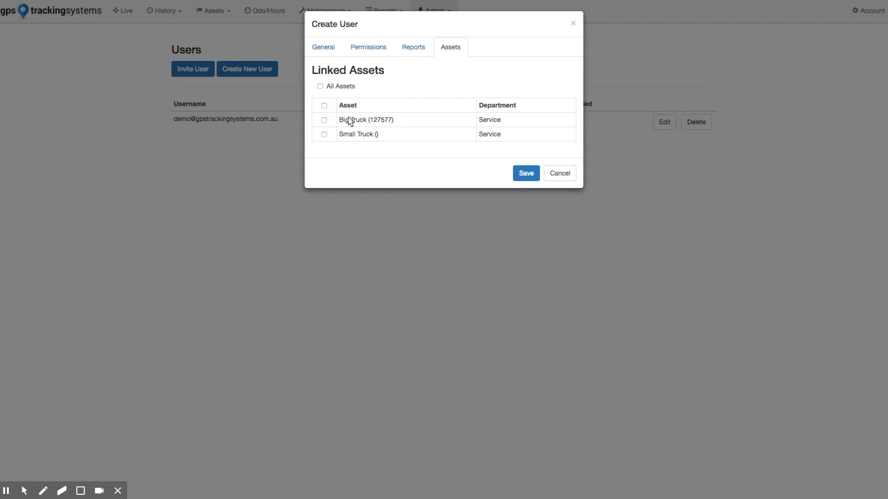
pyautogui.click(324, 119)
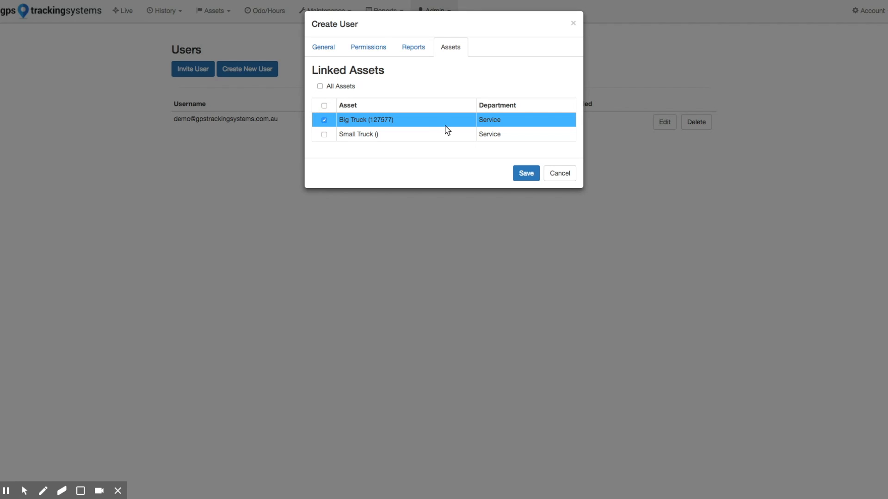
pyautogui.click(527, 174)
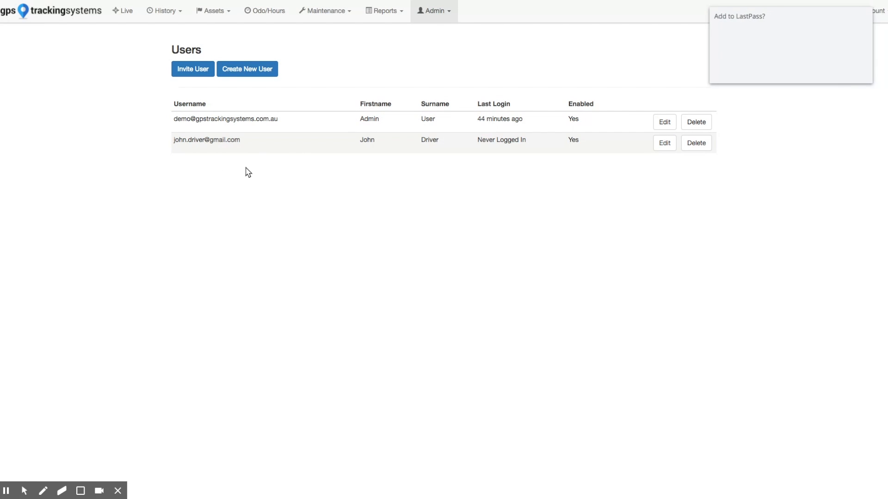
pyautogui.click(811, 72)
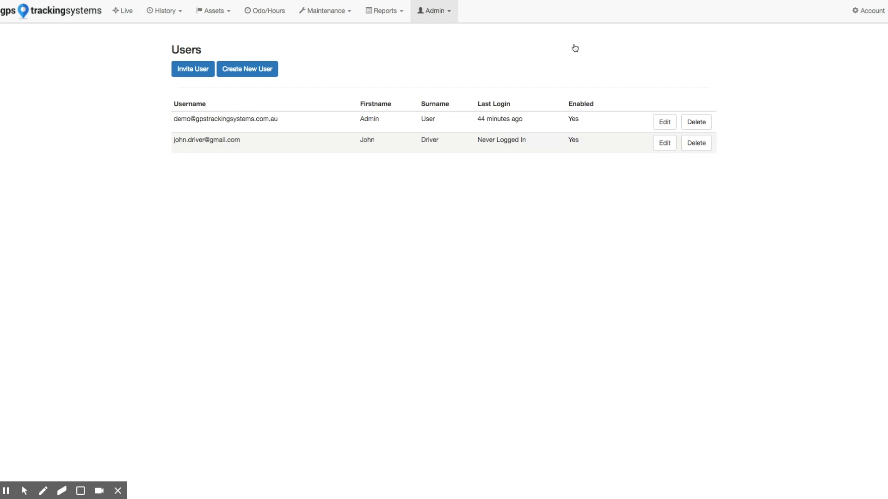
# Open the Address Book
pyautogui.click(435, 14)
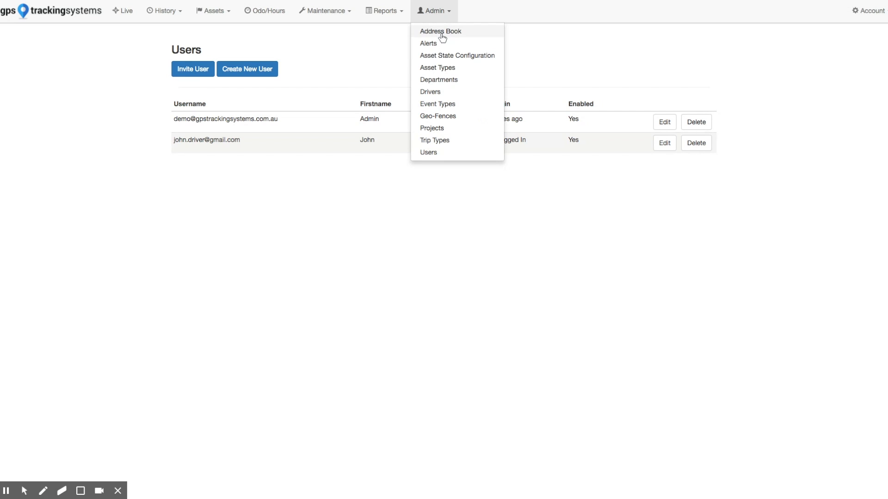
pyautogui.click(443, 34)
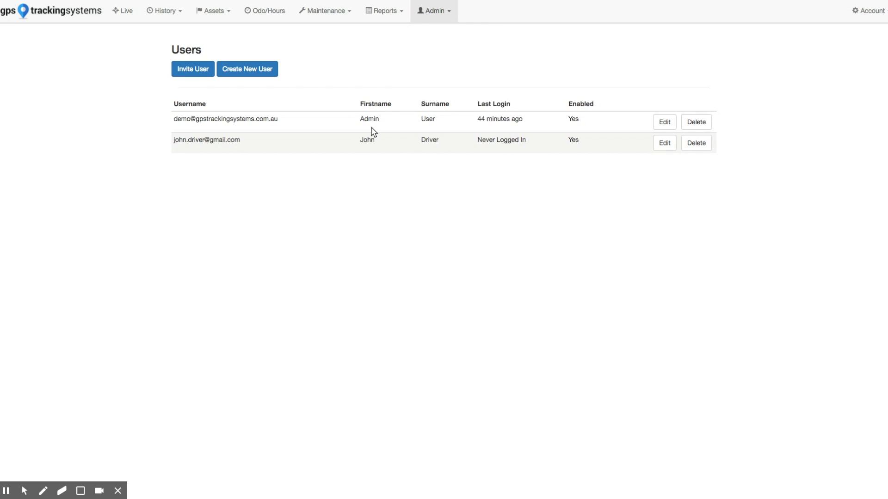